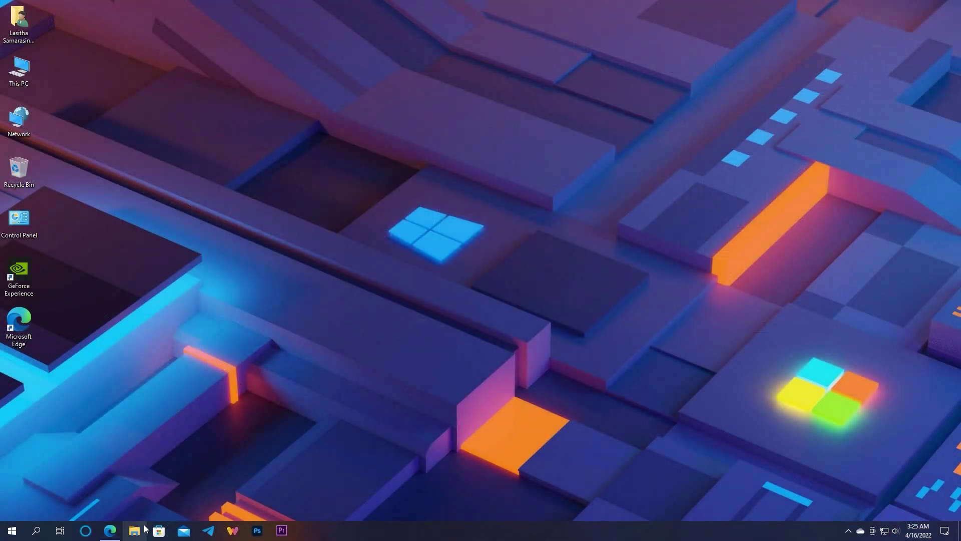
Step: Bring back the WPAppInstall GitHub page and highlight the README's one-line project summary
left_click(111, 534)
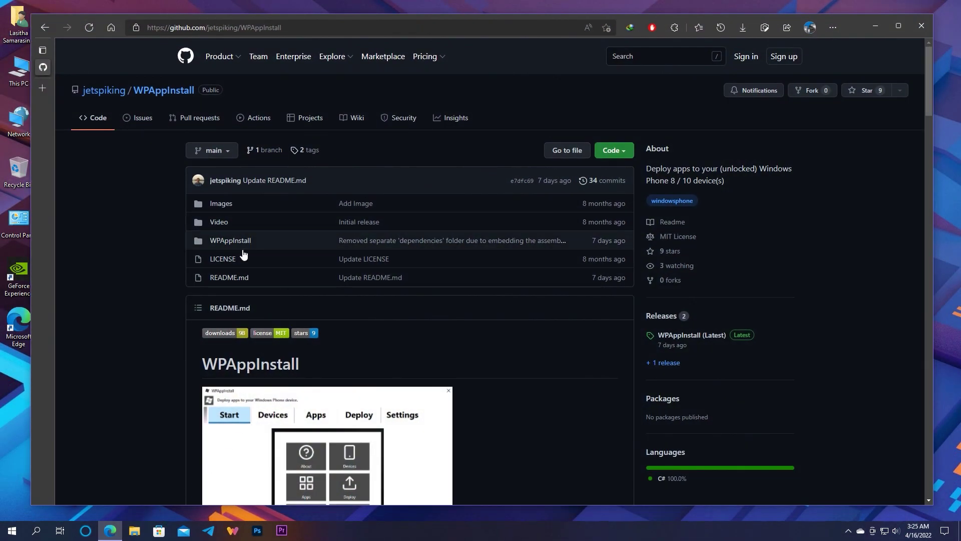
scroll(288, 314, "down", 5)
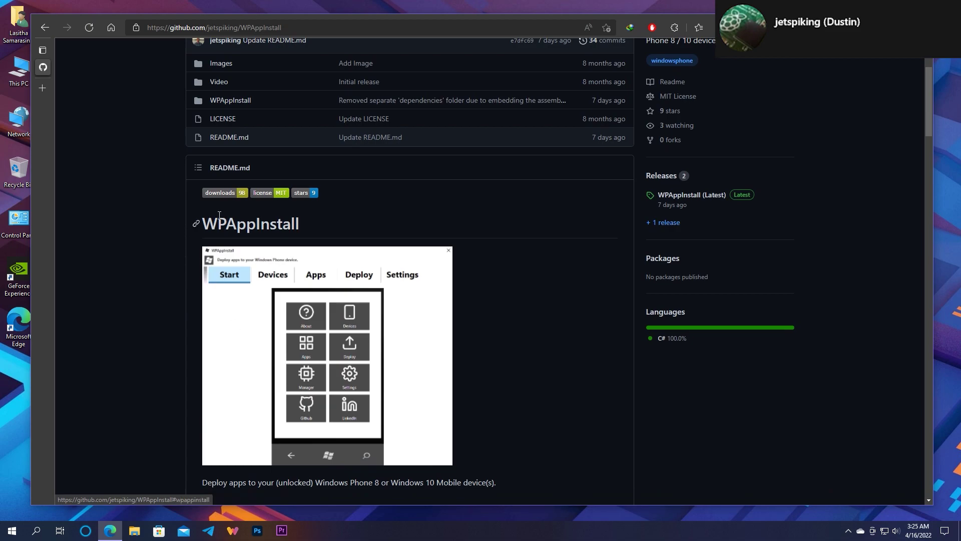
scroll(297, 247, "down", 1)
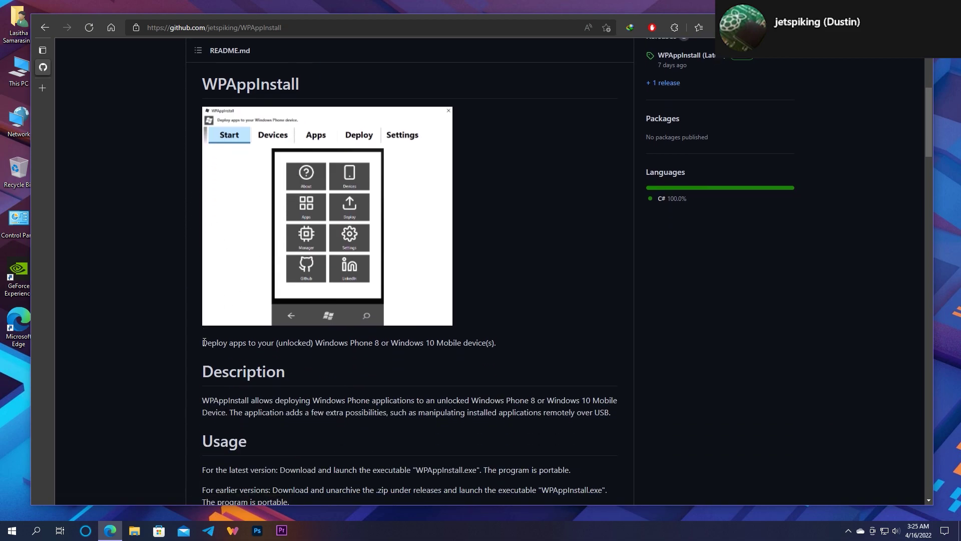
left_click_drag(204, 343, 497, 344)
left_click(373, 337)
scroll(362, 329, "down", 7)
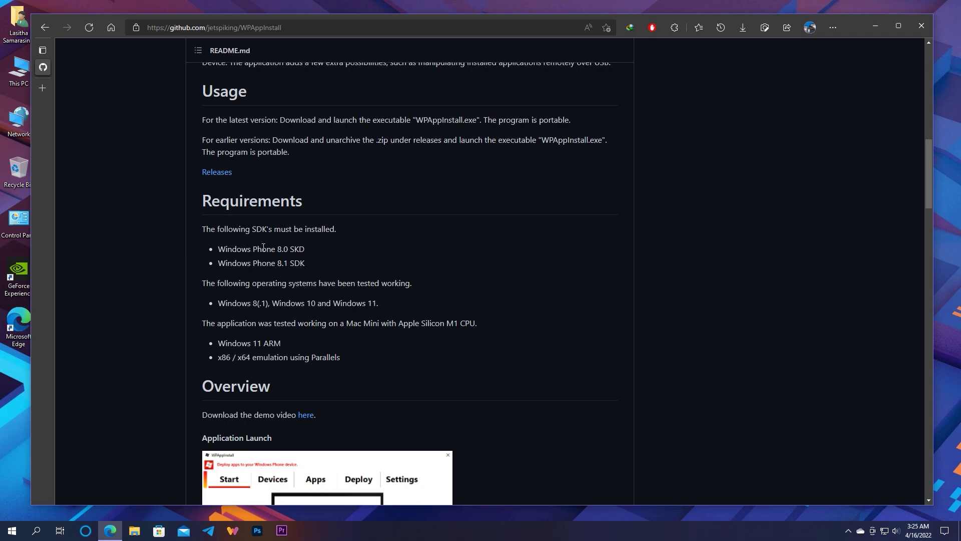
Step: Highlight the Windows Phone 8.0 and 8.1 SDK requirements and the tested operating systems line
left_click_drag(221, 249, 305, 253)
left_click(219, 262)
left_click_drag(220, 263, 307, 265)
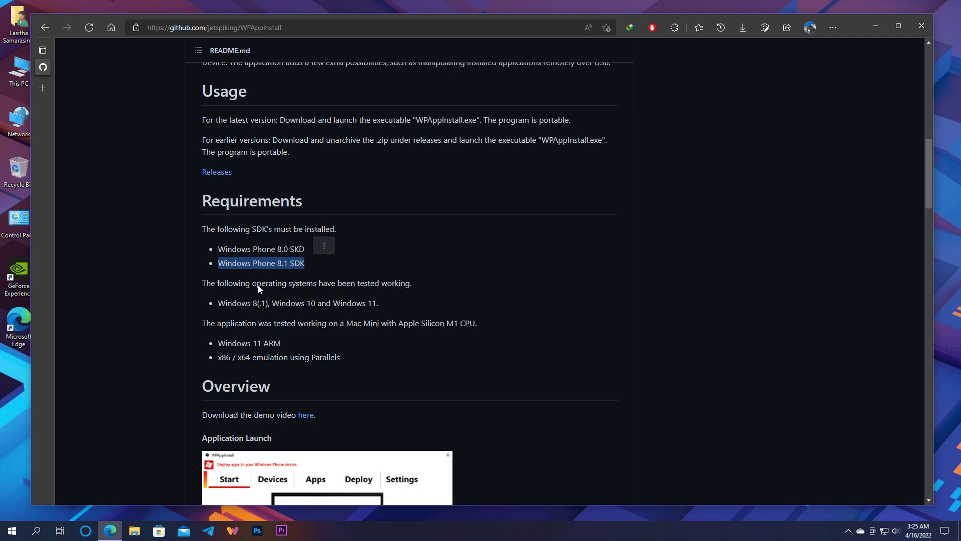
left_click(233, 305)
left_click_drag(226, 303, 384, 305)
left_click(350, 279)
Step: Scroll through the rest of the README and back up toward the top
scroll(351, 279, "down", 7)
scroll(281, 251, "up", 1)
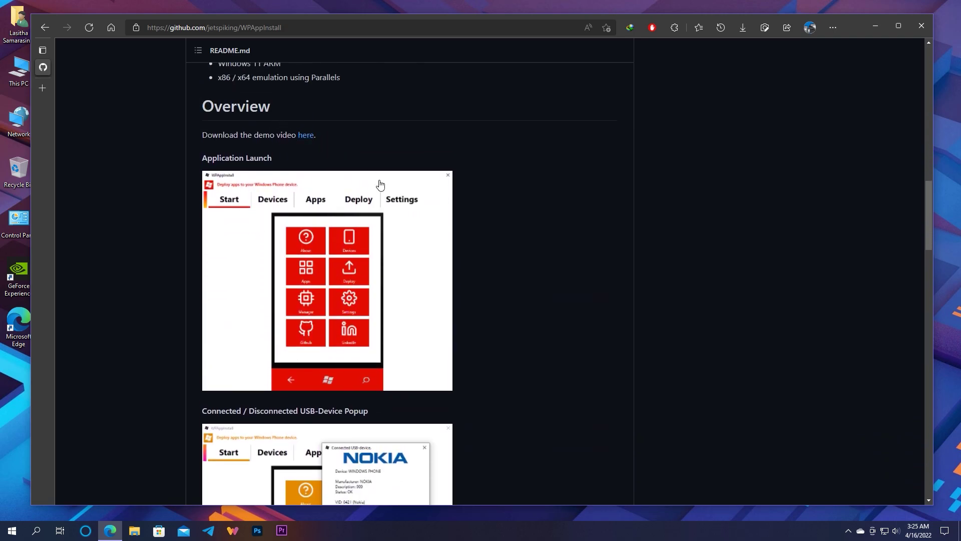
scroll(386, 193, "down", 15)
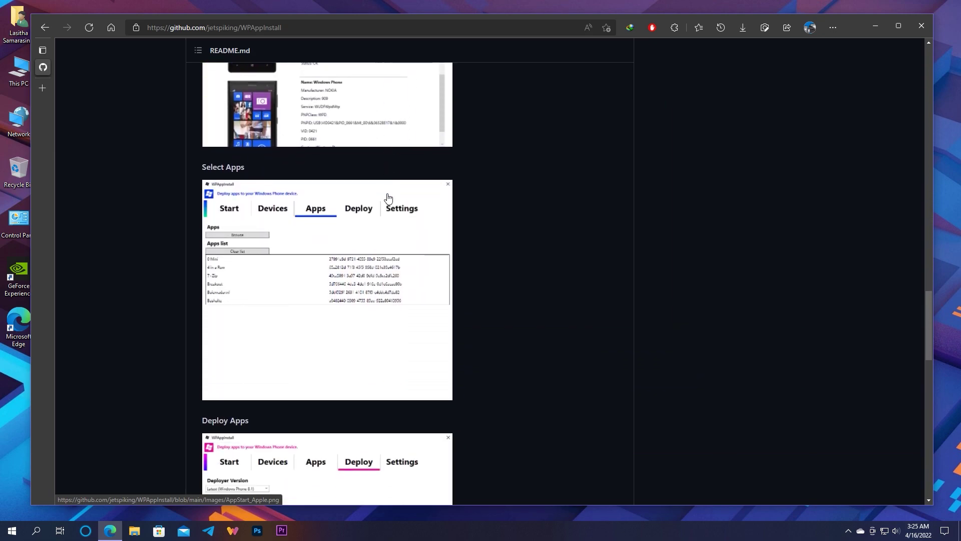
scroll(388, 198, "down", 14)
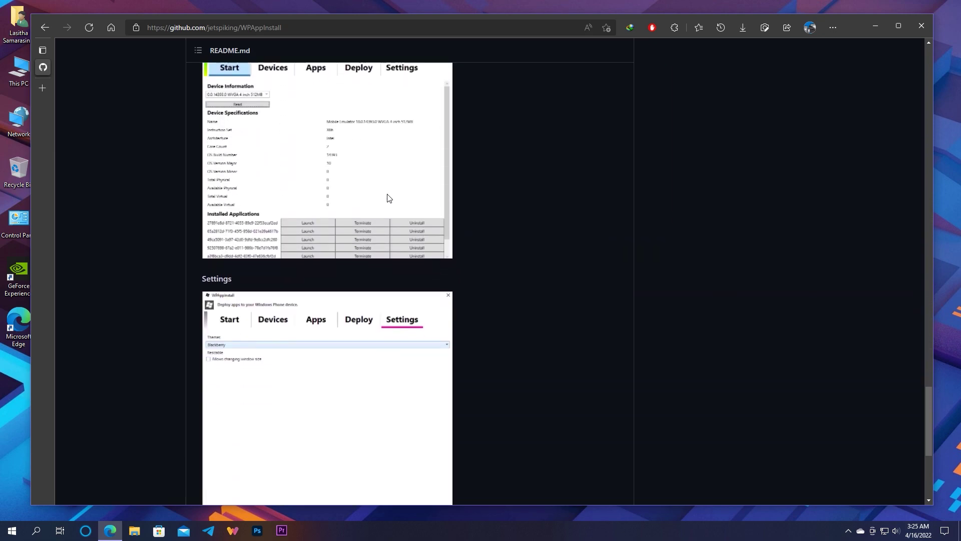
scroll(389, 198, "down", 6)
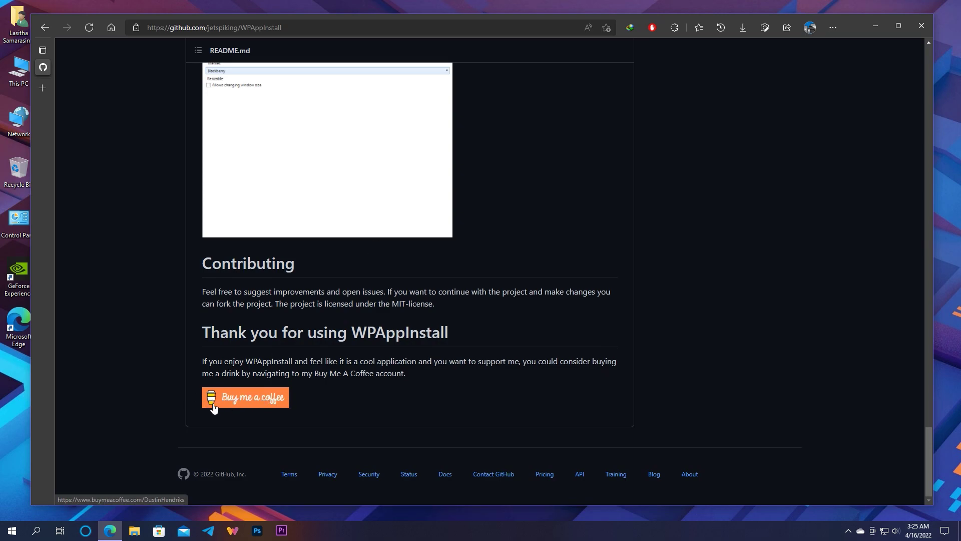
scroll(383, 329, "up", 13)
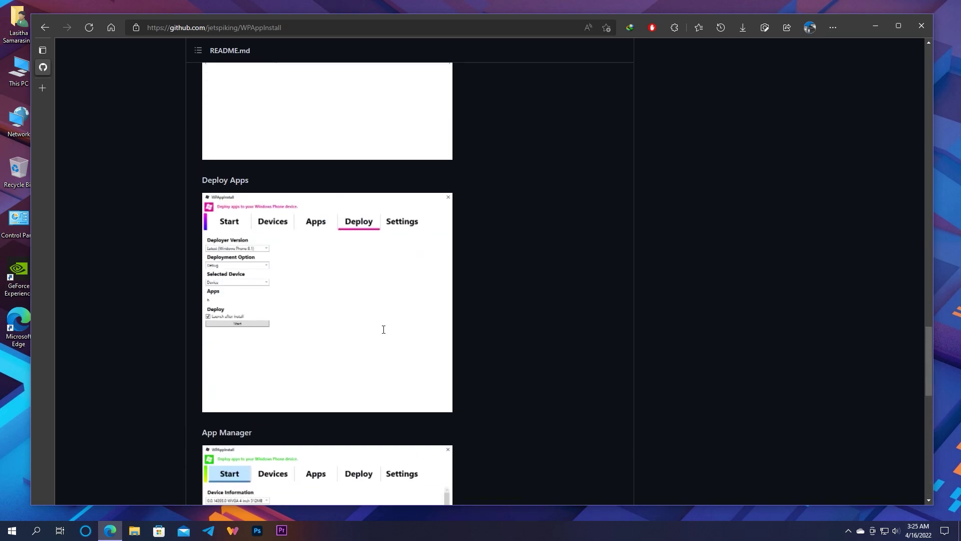
scroll(384, 329, "up", 20)
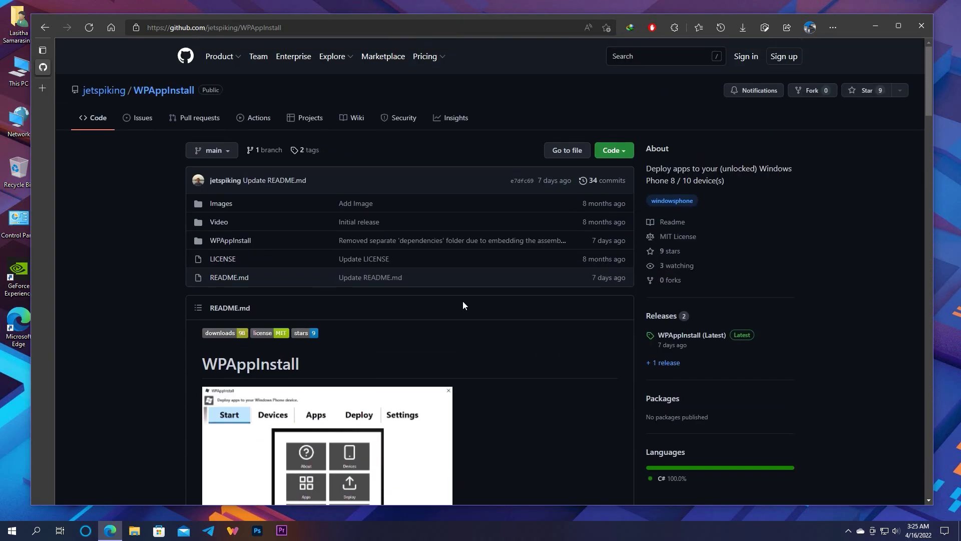
Step: Download the latest release's WPAppInstall.exe (1.36 MB) from the Releases page through IDM
left_click(668, 317)
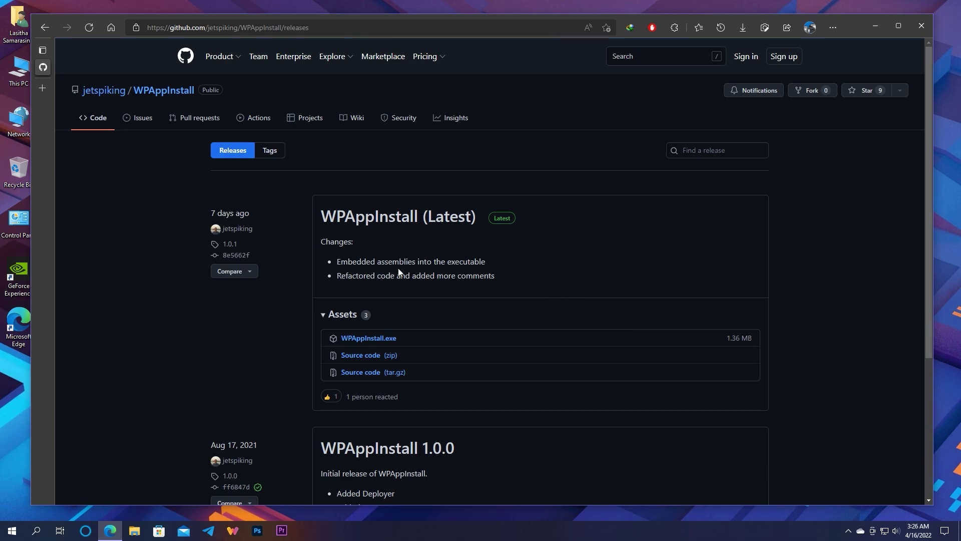
left_click(363, 340)
left_click(462, 308)
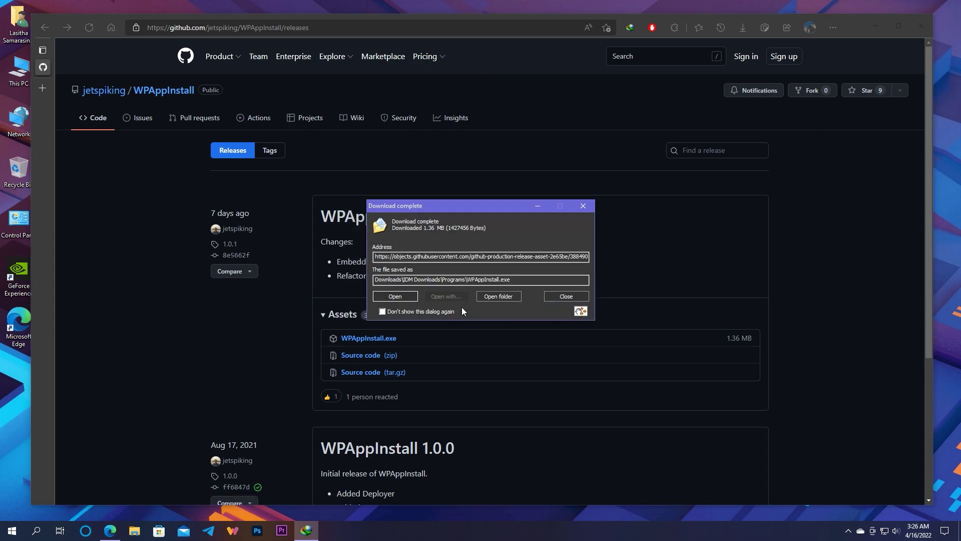
Step: Browse the W10M Group repository to W10M PC Tools > Other App Deployers > WPAppInstall
left_click(486, 296)
left_click(543, 203)
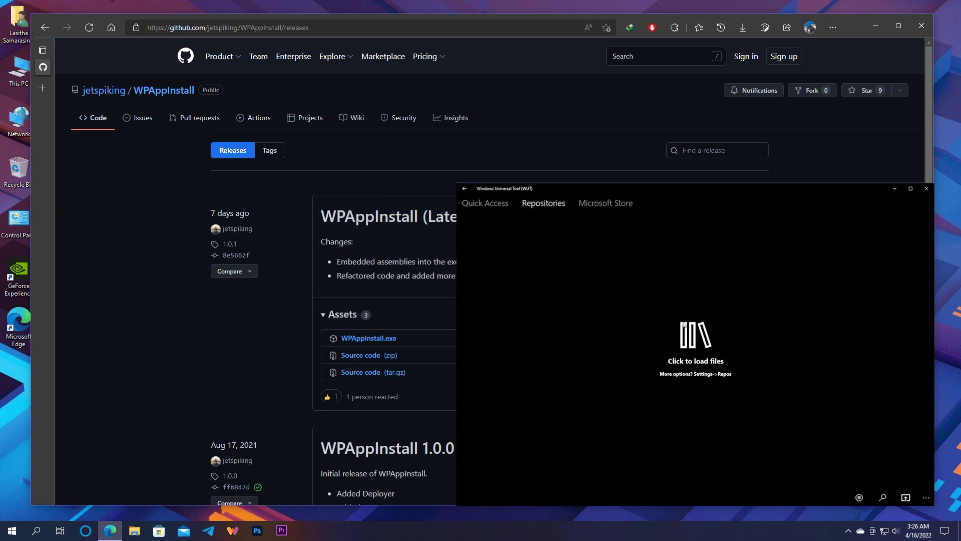
left_click(686, 325)
left_click(637, 233)
scroll(550, 355, "down", 5)
left_click(550, 356)
scroll(550, 351, "down", 3)
left_click(546, 397)
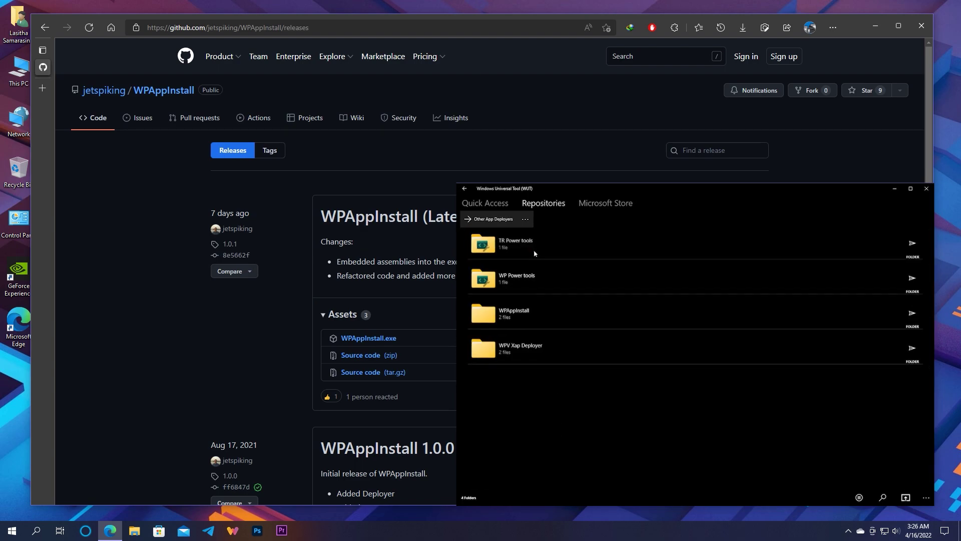
left_click(550, 313)
Step: Skip the demo video and save the latest WPAppInstall file as WPAppInstall.exe
left_click(683, 280)
left_click(657, 371)
left_click(661, 244)
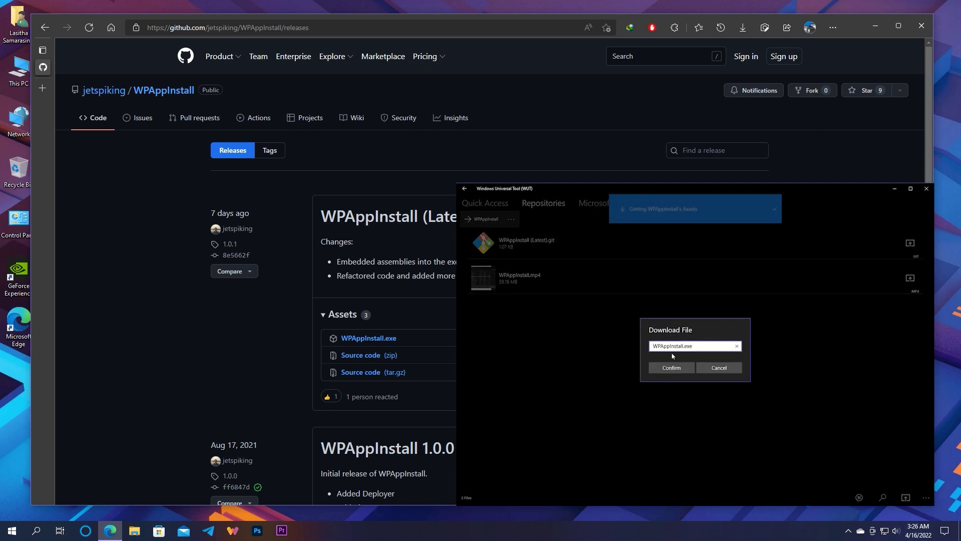
left_click(671, 368)
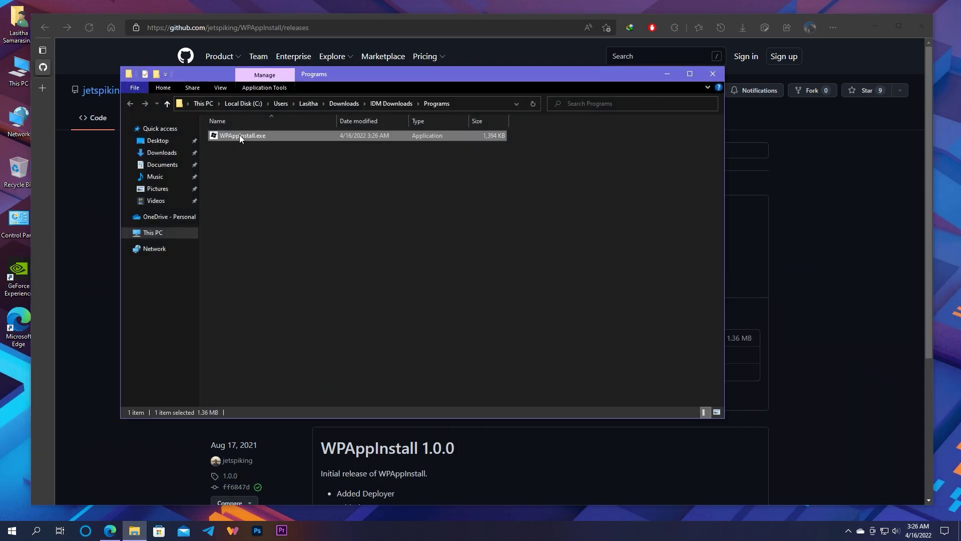
Step: Place WPAppInstall.exe on the desktop, then close File Explorer and the browser
left_click_drag(240, 135, 20, 383)
left_click(712, 74)
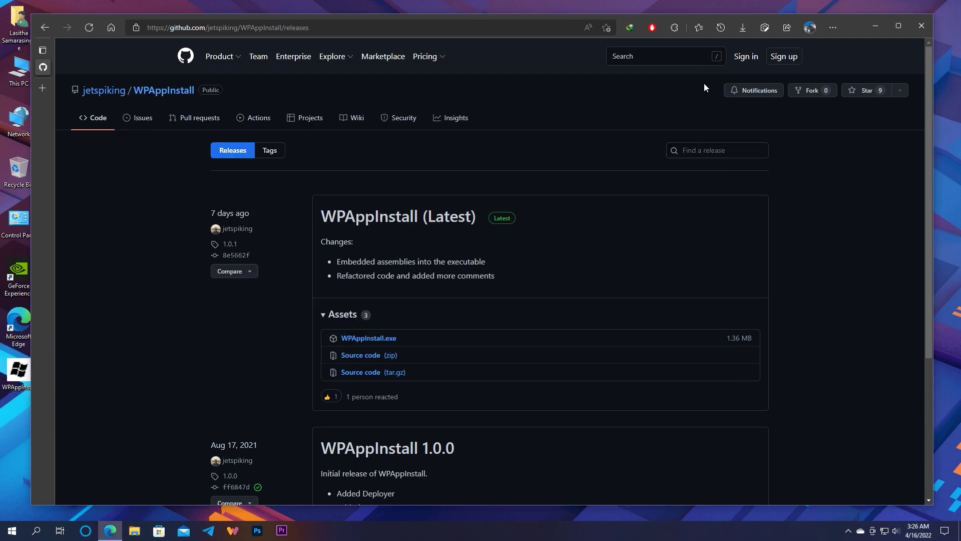
left_click(921, 25)
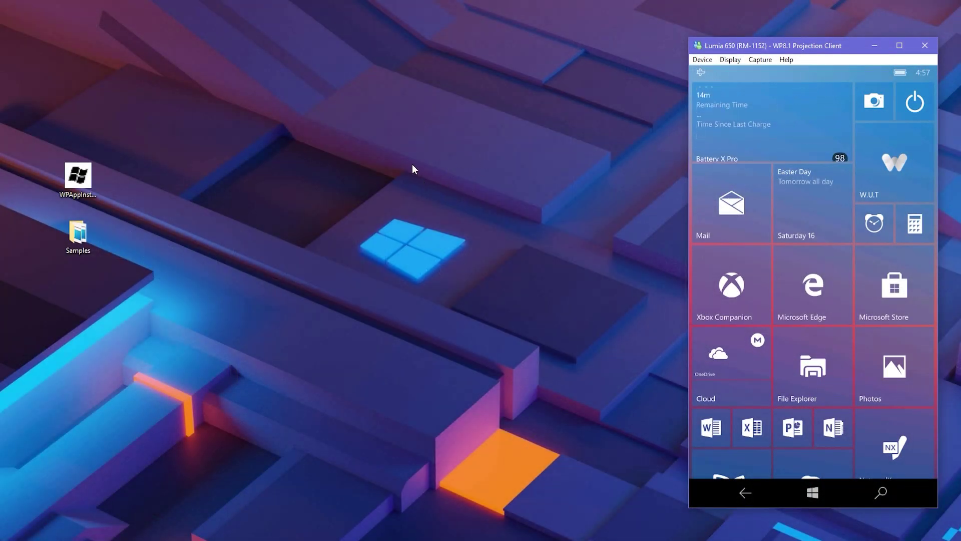
Step: Launch WPAppInstall and confirm the Lumia 650 appears on the Devices page with status OK
double_click(88, 184)
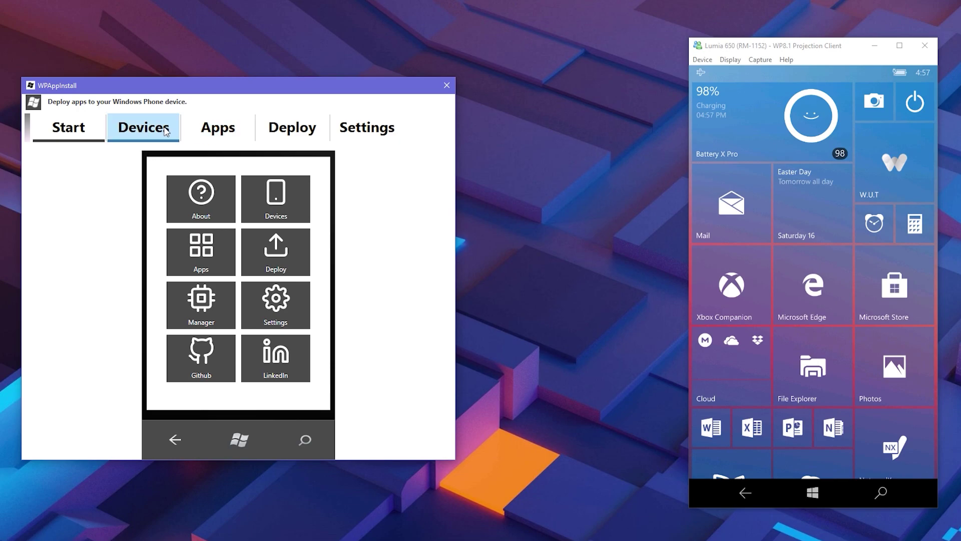
left_click(161, 131)
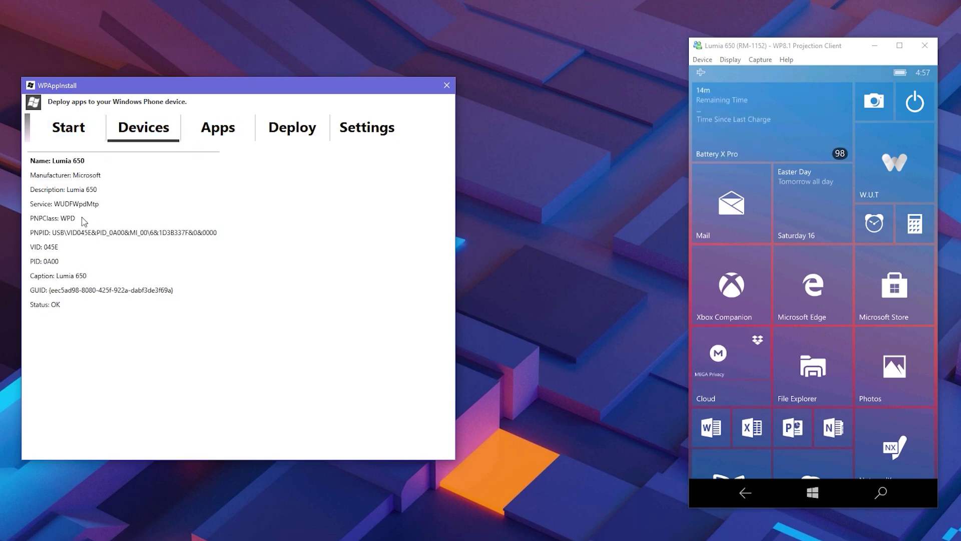
Step: Add the Lumia Creative Studio and Lumia Reforcus 1.1.4.6 .xap files from Samples to the Apps list
left_click(224, 127)
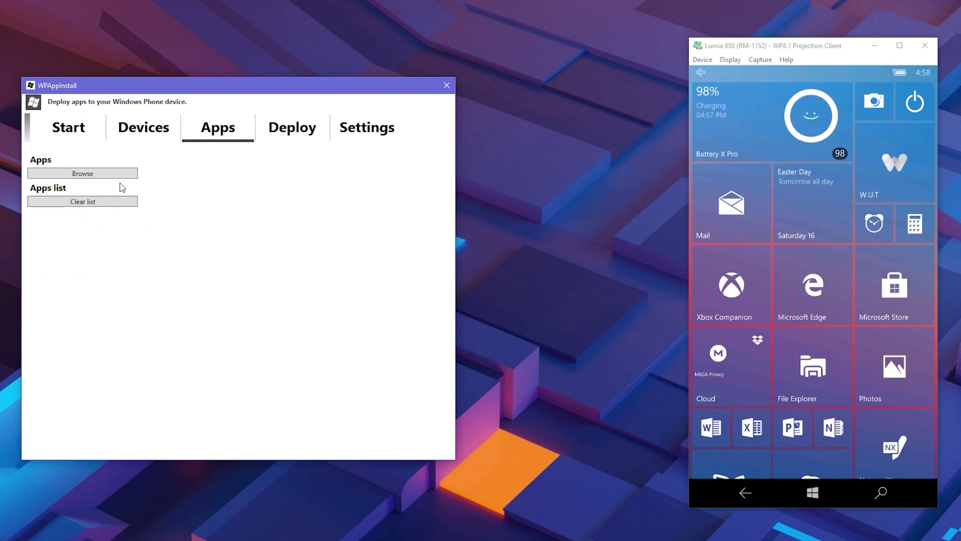
left_click(83, 173)
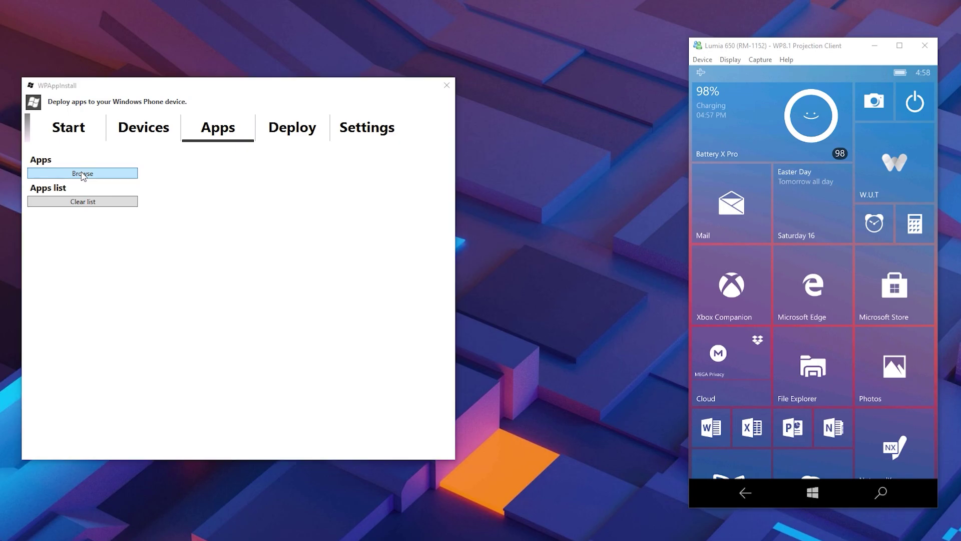
left_click(194, 176)
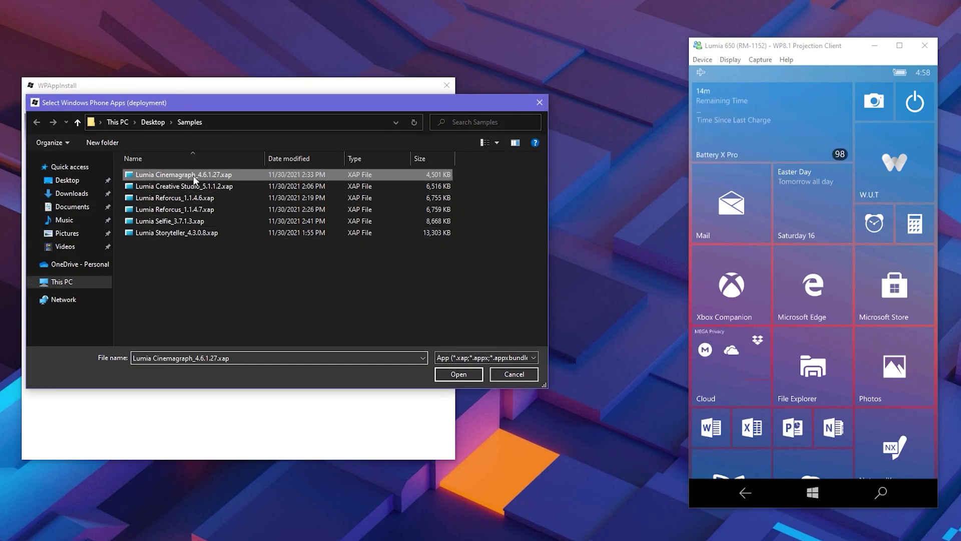
left_click(288, 232, "shift")
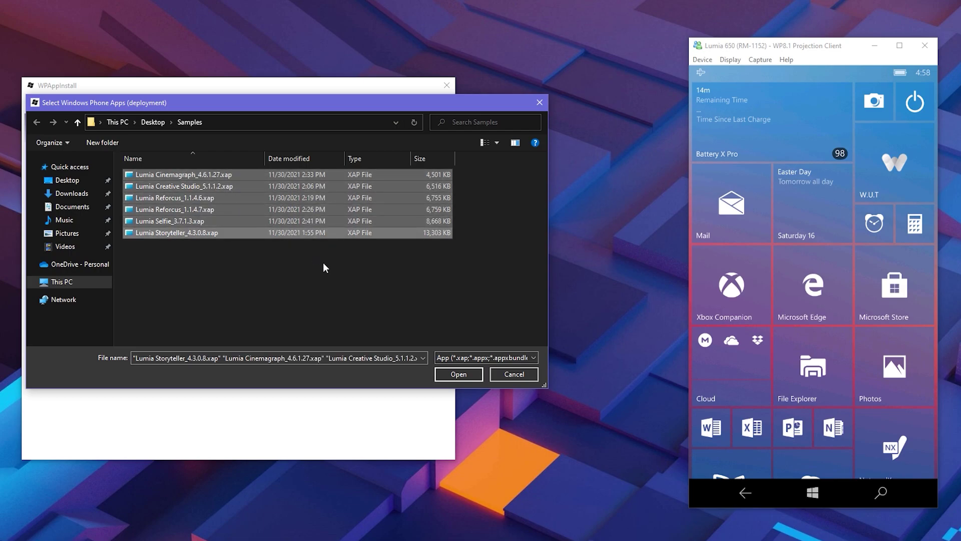
left_click(216, 186)
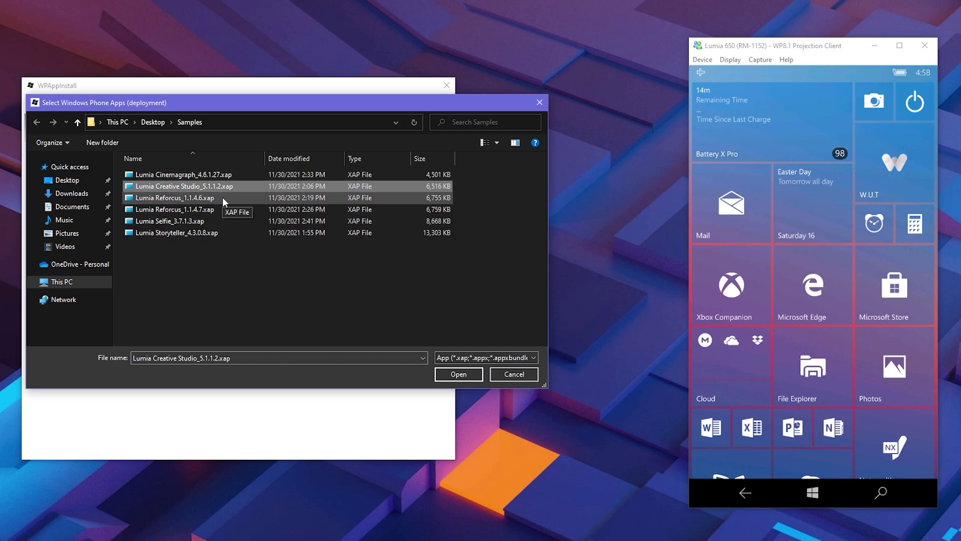
left_click(223, 198, "ctrl")
left_click(459, 374)
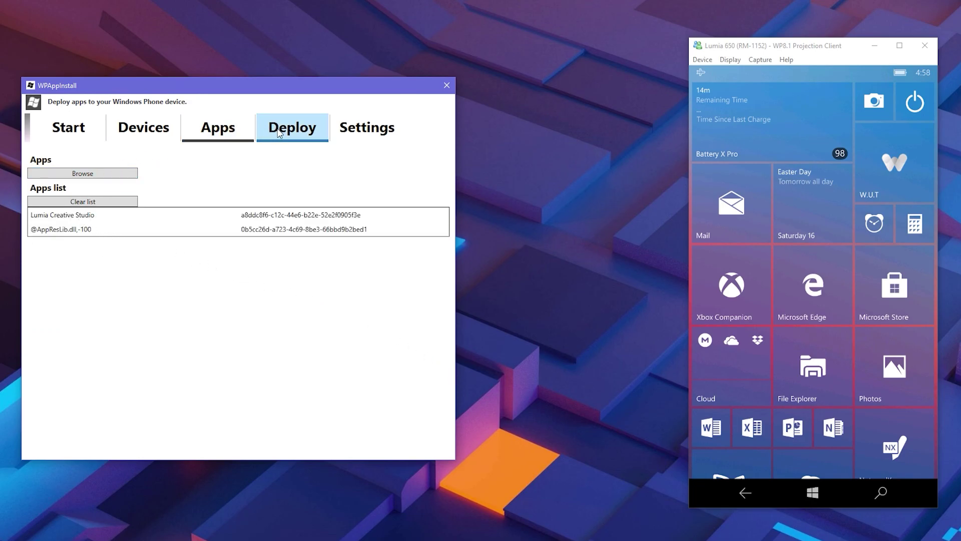
Step: Deploy both queued apps to the Lumia 650 using the default deployer and device settings
left_click(280, 131)
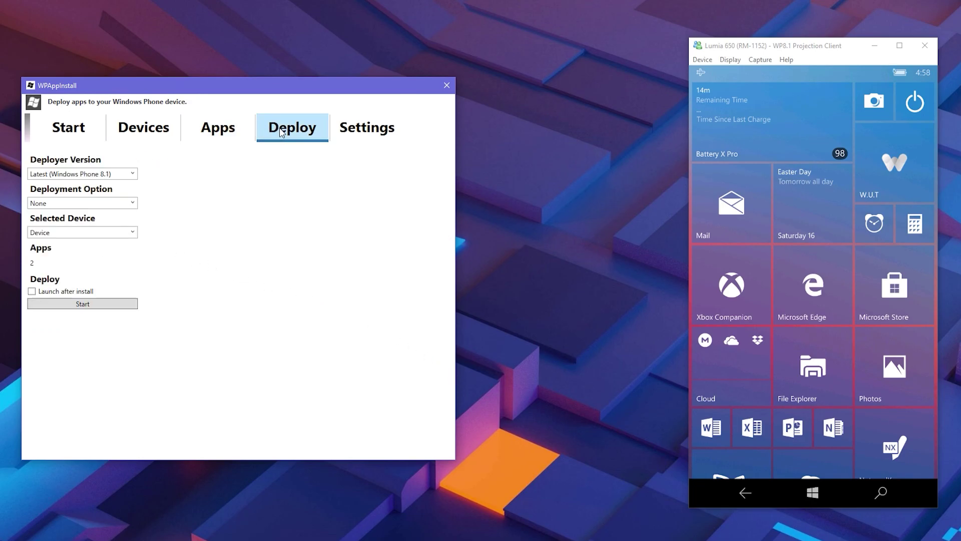
left_click(78, 304)
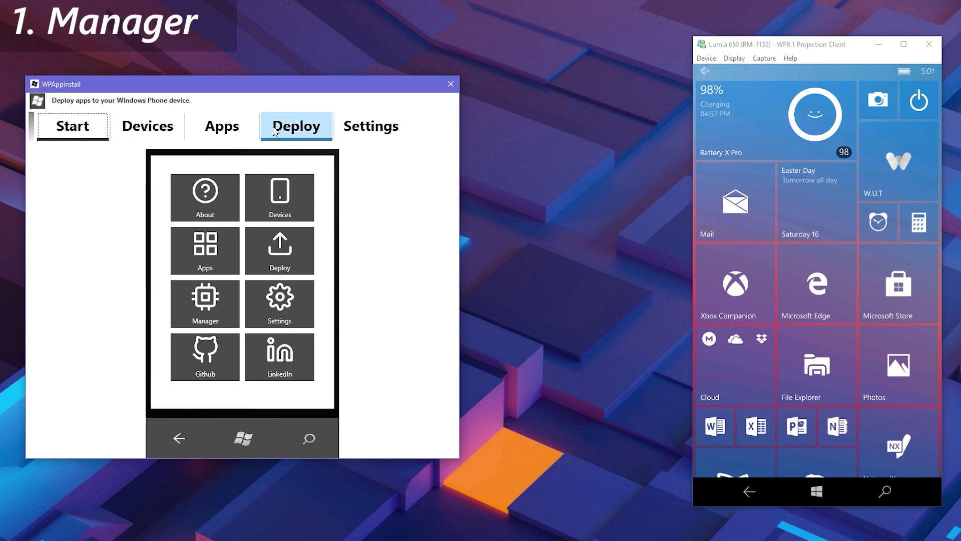
Step: Read the Lumia 650's specifications and installed apps list in Manager
left_click(206, 302)
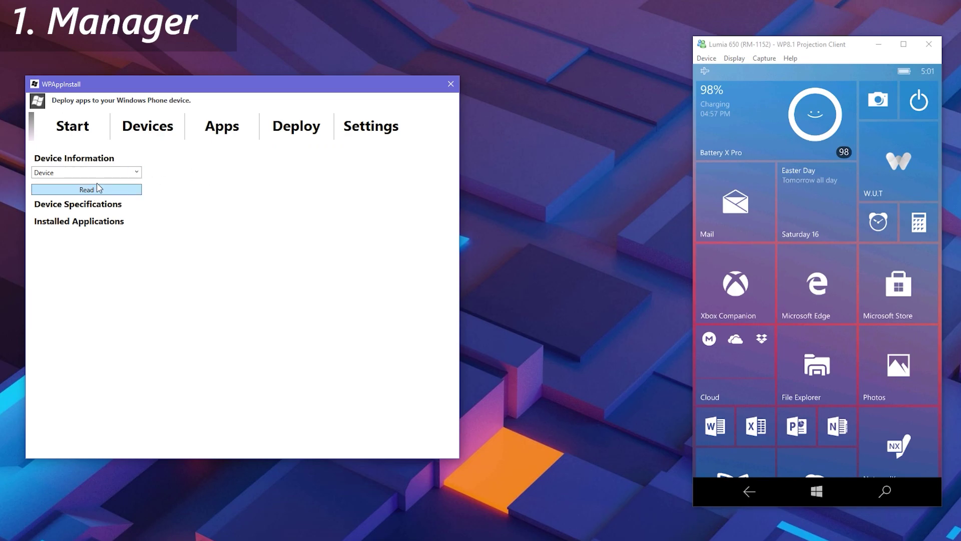
left_click(125, 190)
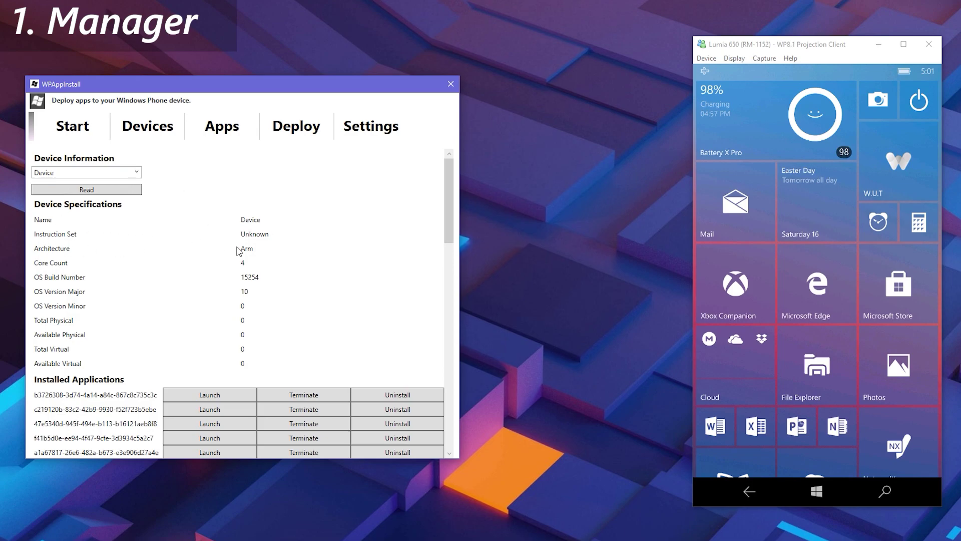
scroll(230, 250, "down", 10)
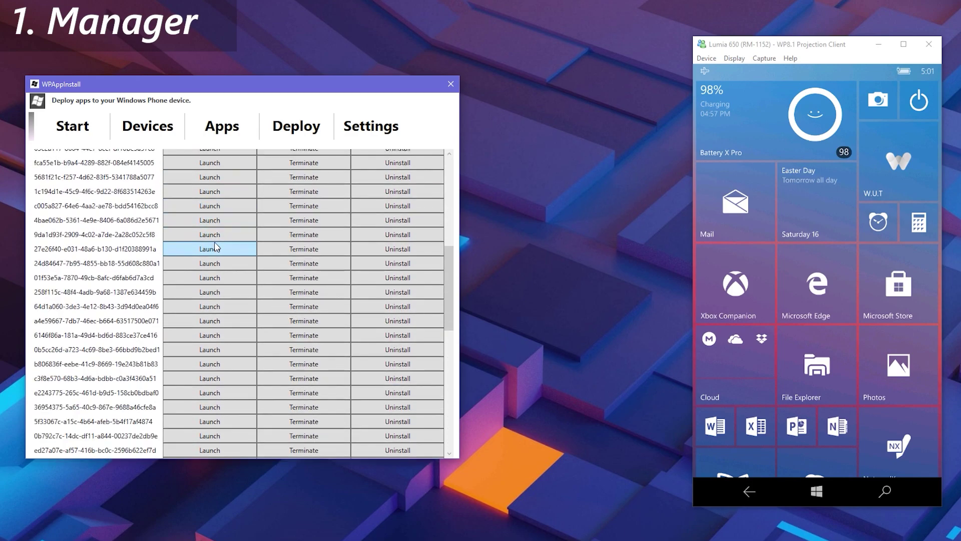
scroll(216, 248, "down", 10)
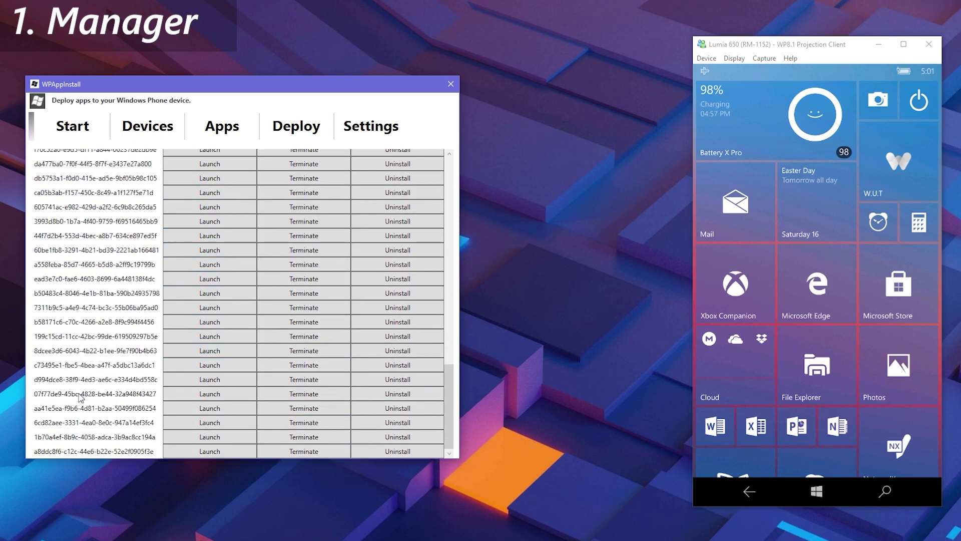
scroll(235, 287, "up", 10)
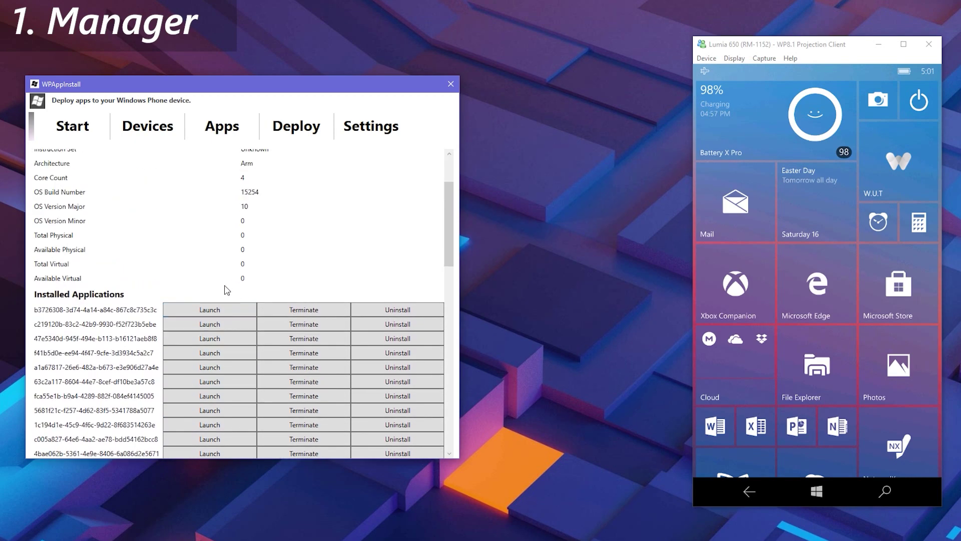
Step: Launch Tips, the first installed app, on the phone, then uninstall it
left_click(214, 310)
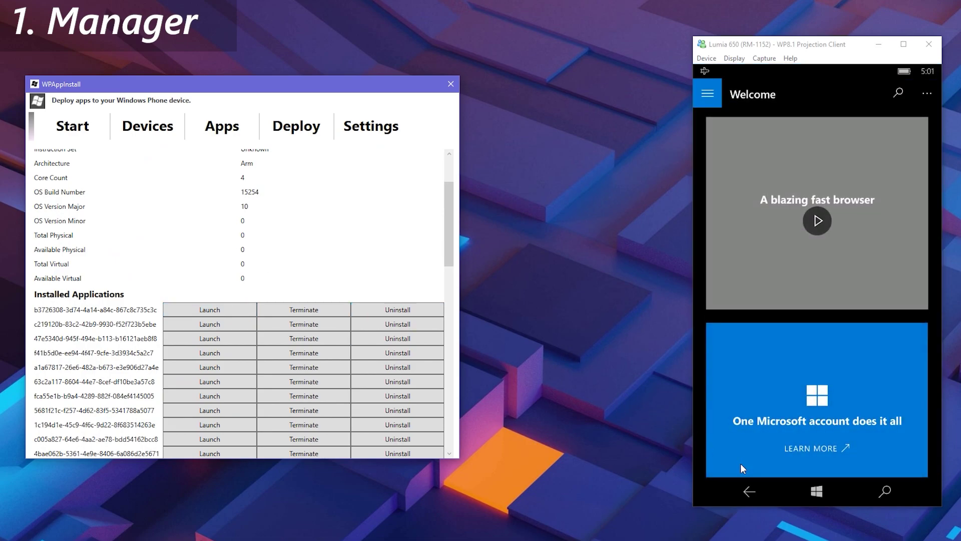
left_click(817, 491)
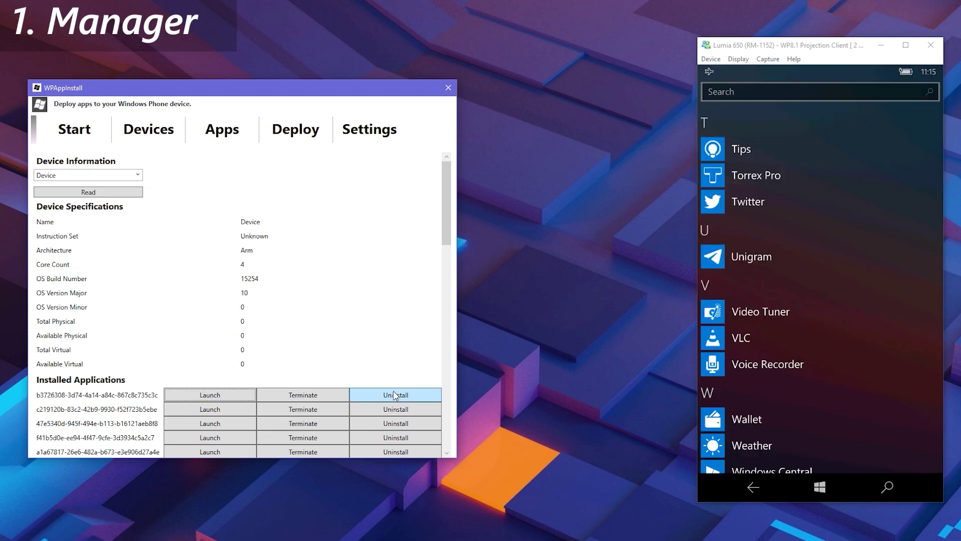
left_click(395, 395)
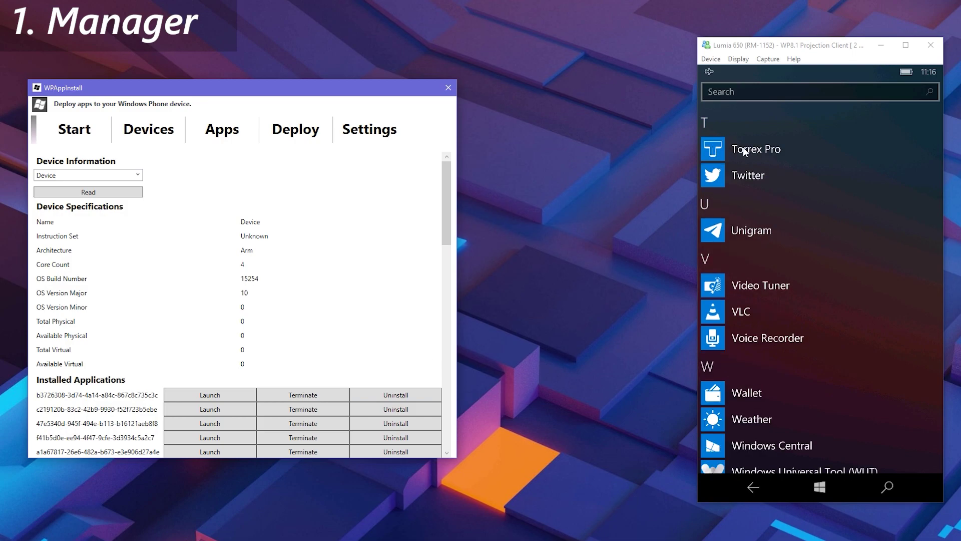
Step: Preview each theme in Settings, Apple through Coconut, and settle on Plum
left_click(734, 132)
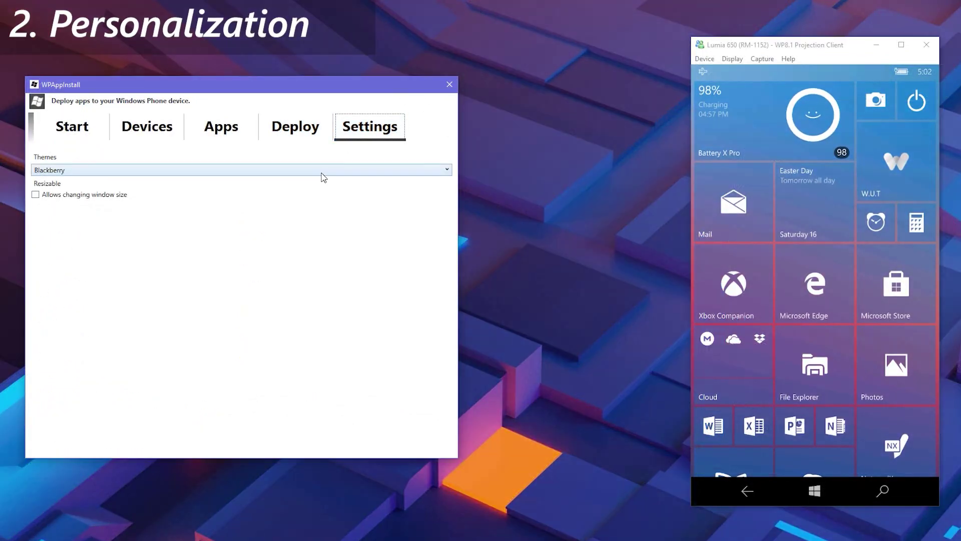
left_click(327, 173)
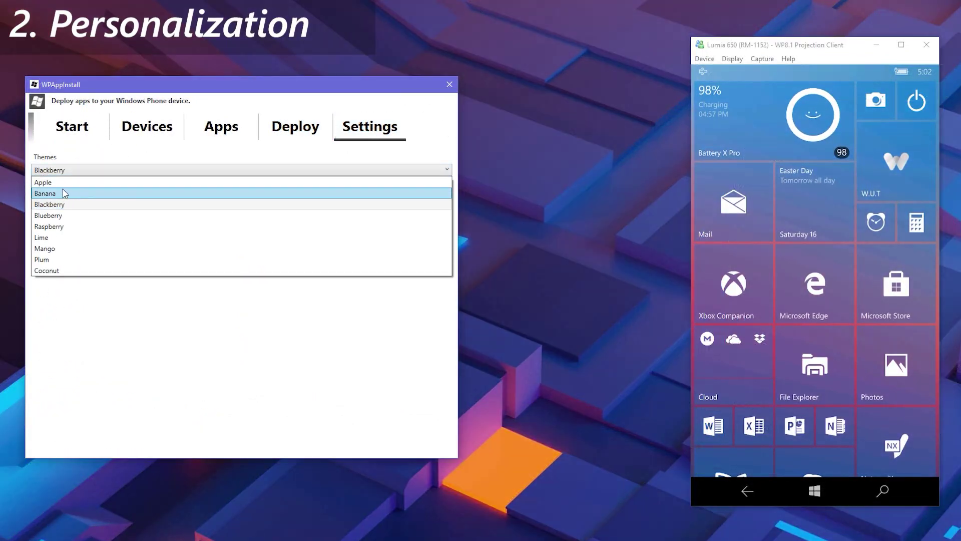
left_click(75, 183)
left_click(75, 170)
left_click(78, 193)
left_click(81, 170)
left_click(80, 205)
left_click(85, 170)
left_click(75, 215)
left_click(77, 170)
left_click(76, 226)
left_click(85, 171)
left_click(76, 237)
left_click(89, 171)
left_click(77, 247)
left_click(90, 171)
left_click(77, 259)
left_click(110, 176)
left_click(86, 270)
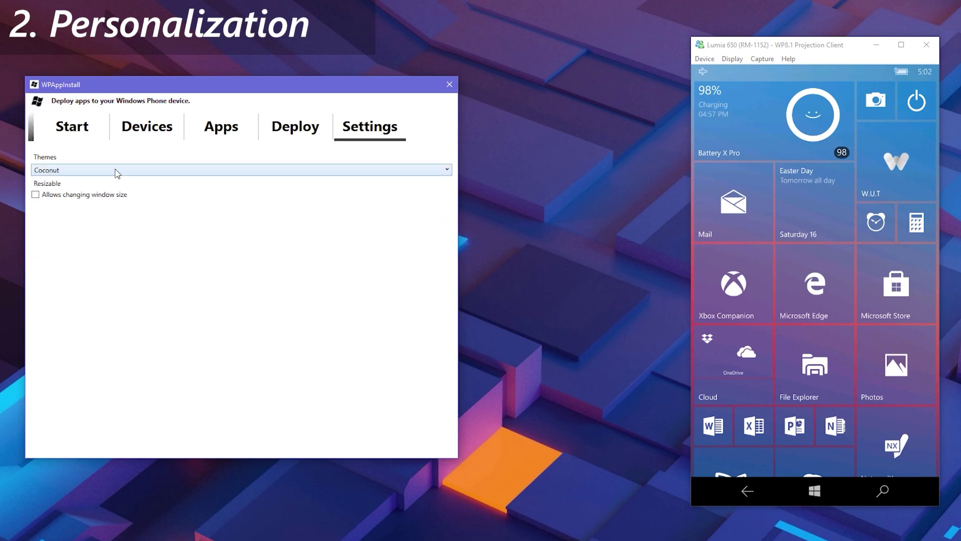
left_click(114, 171)
left_click(74, 260)
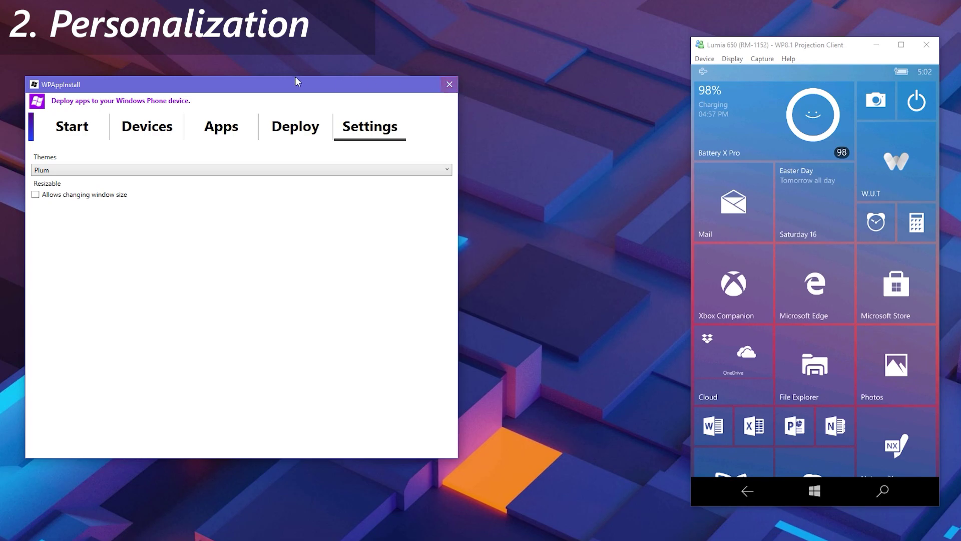
Step: Enable window resizing, resize the WPAppInstall window, and return to the Start page
left_click(36, 195)
left_click_drag(455, 453, 444, 432)
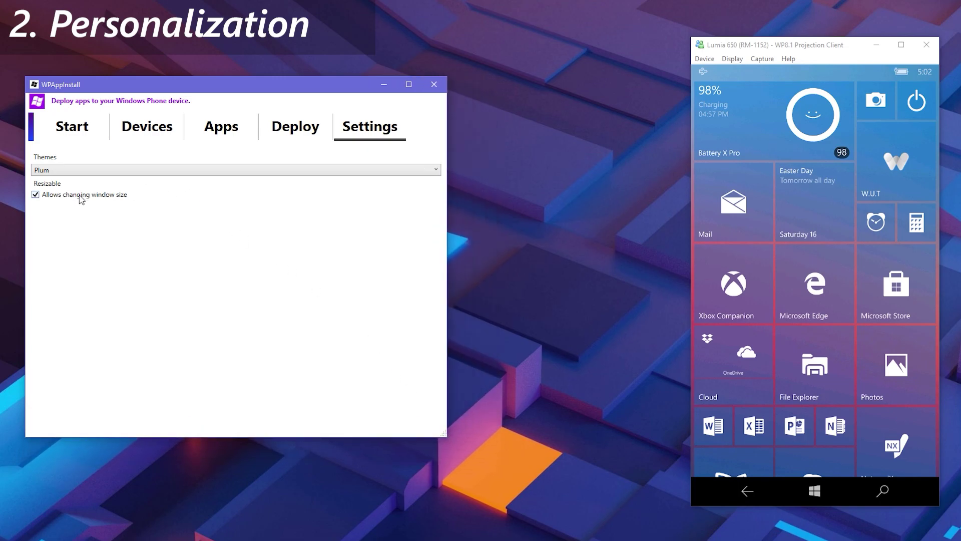
left_click(75, 128)
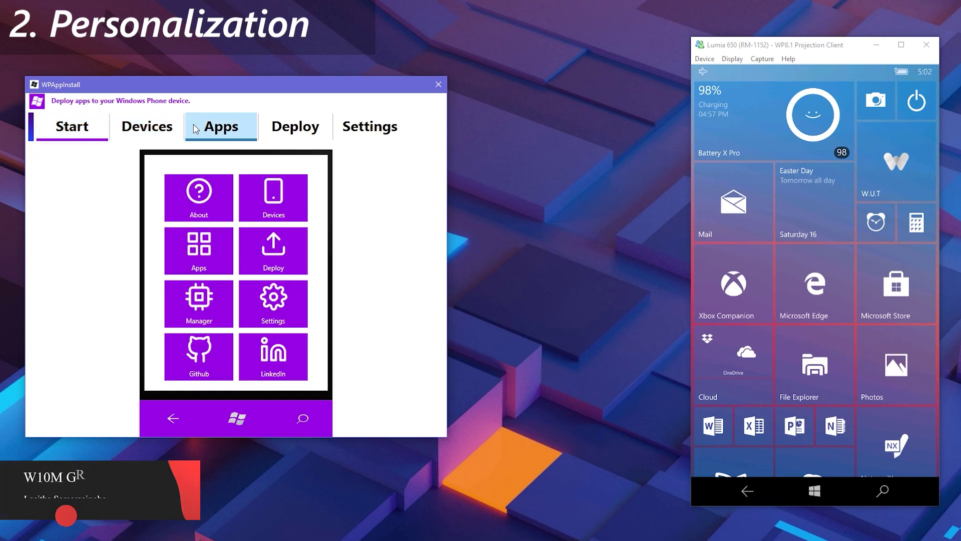